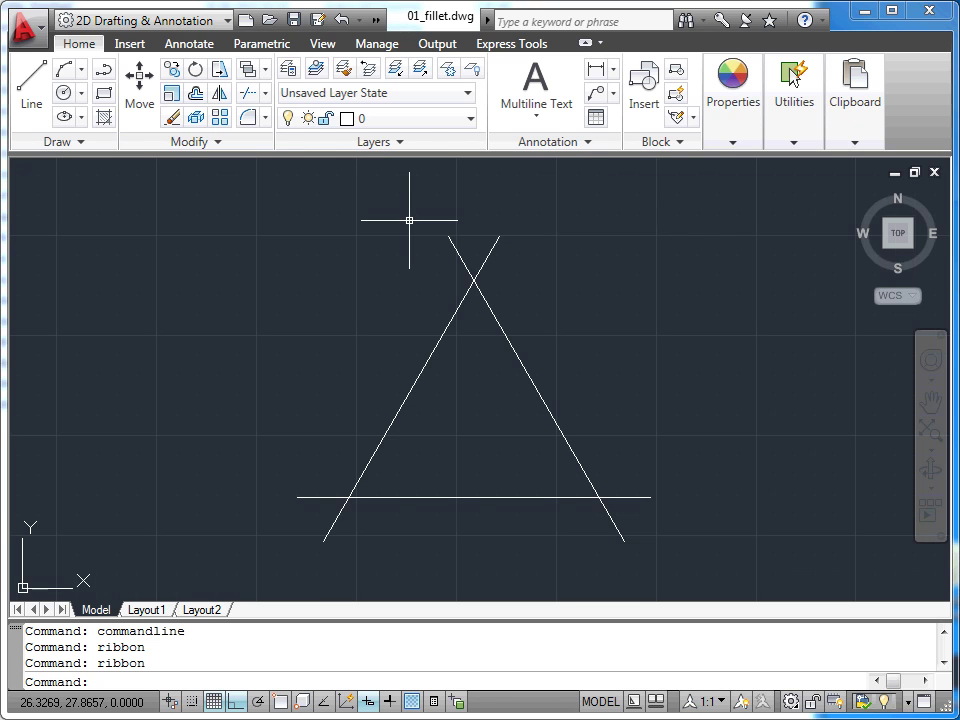
Fillet the two slanted lines into a sharp apex, then undo it
click(248, 124)
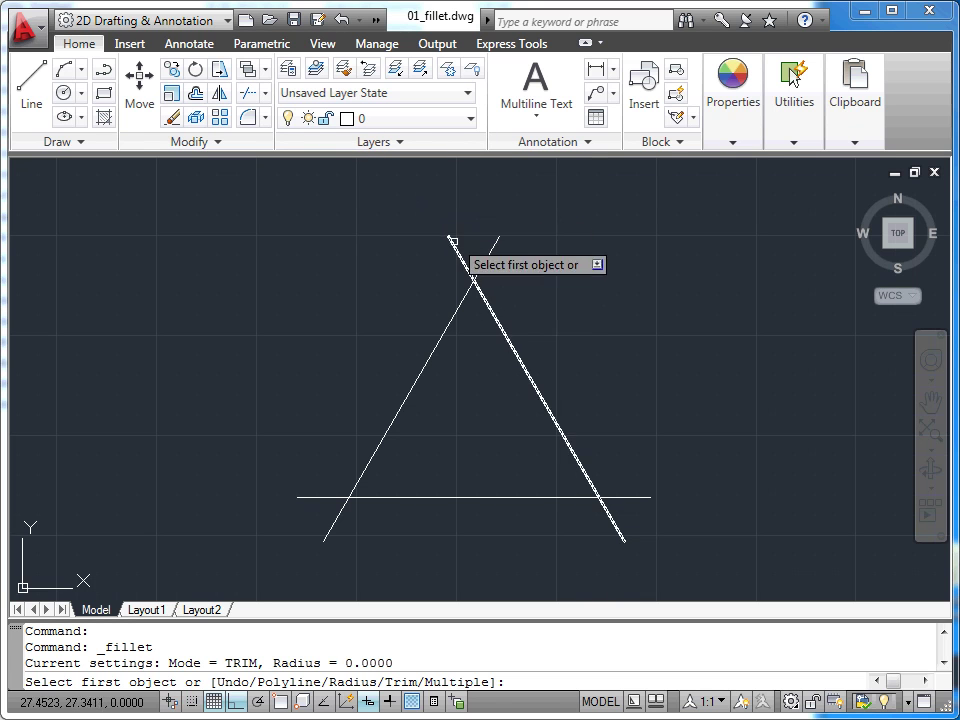
click(463, 303)
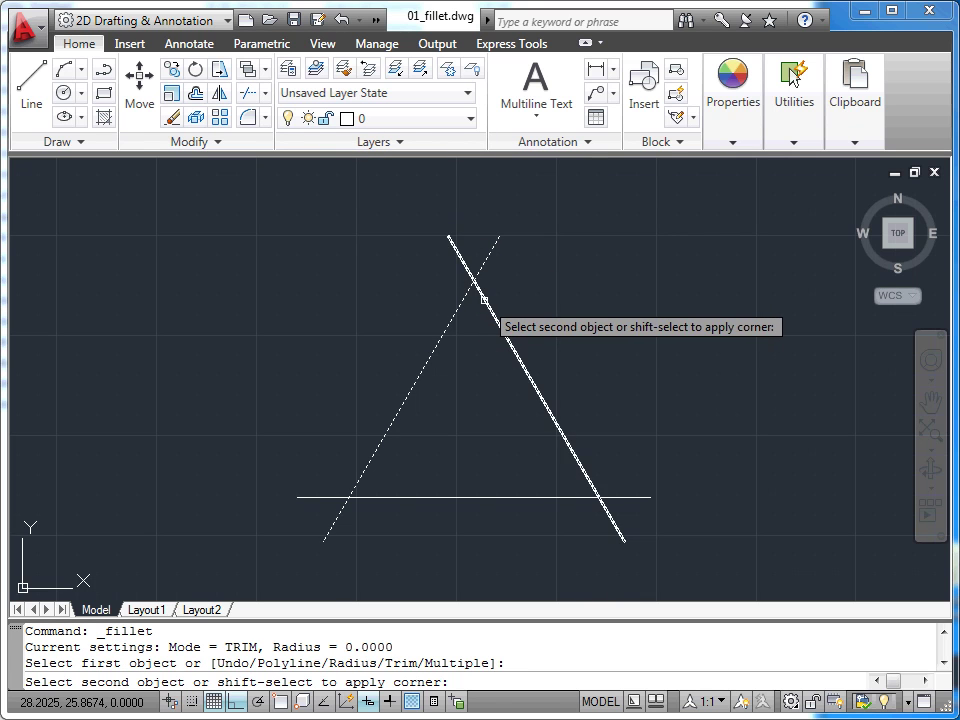
click(485, 300)
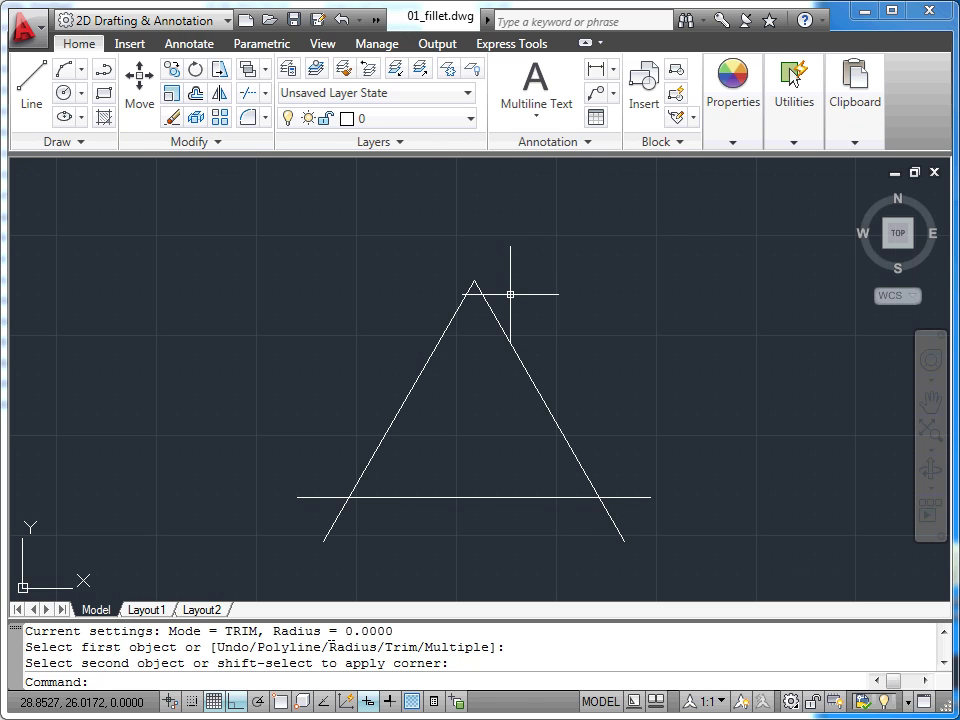
click(342, 22)
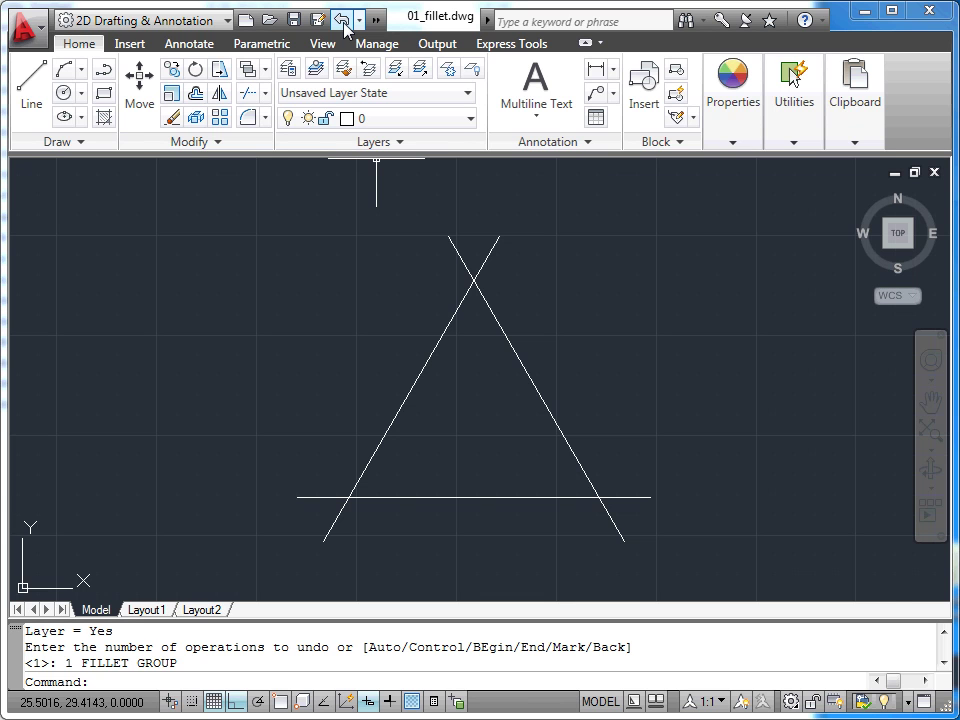
Round the triangle's apex between the left and right slanted lines with a 0.75 fillet radius
click(256, 127)
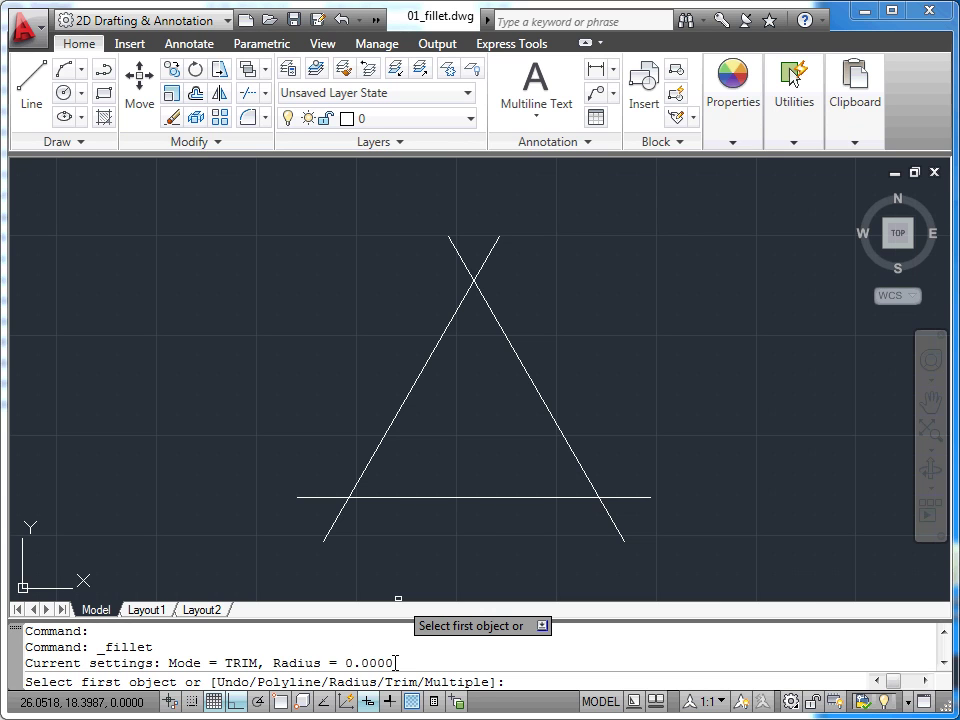
right_click(243, 315)
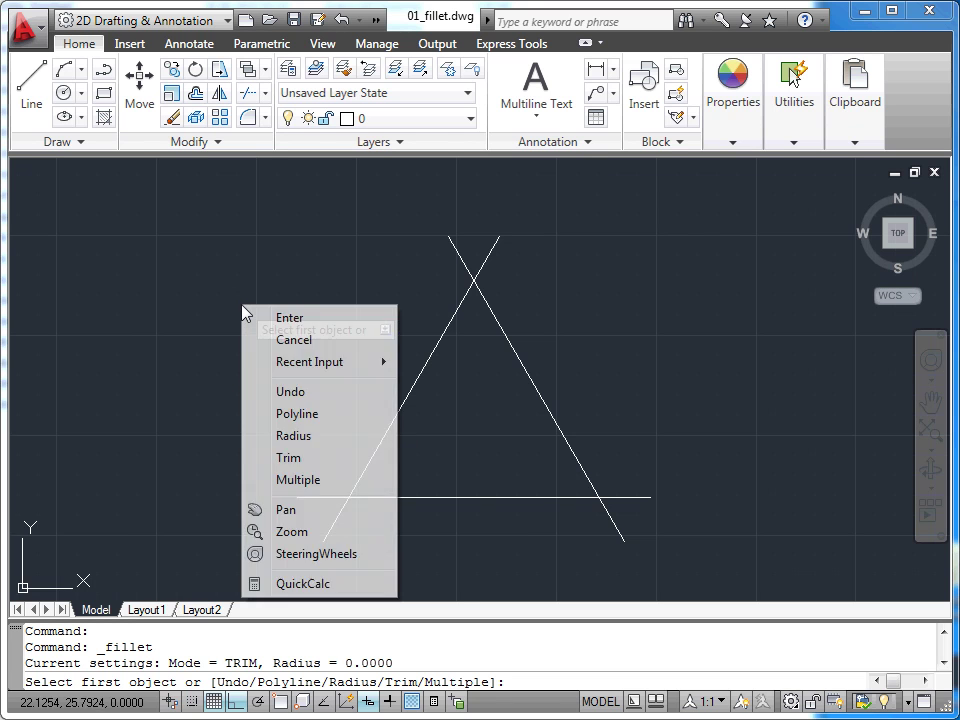
click(304, 435)
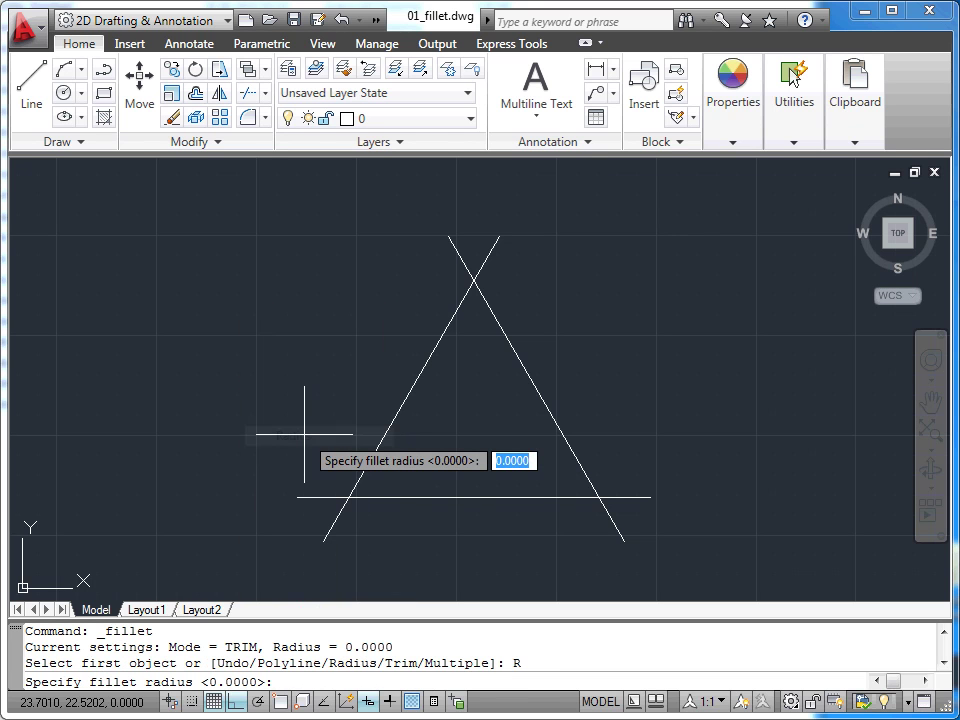
text(0.75)
key(Return)
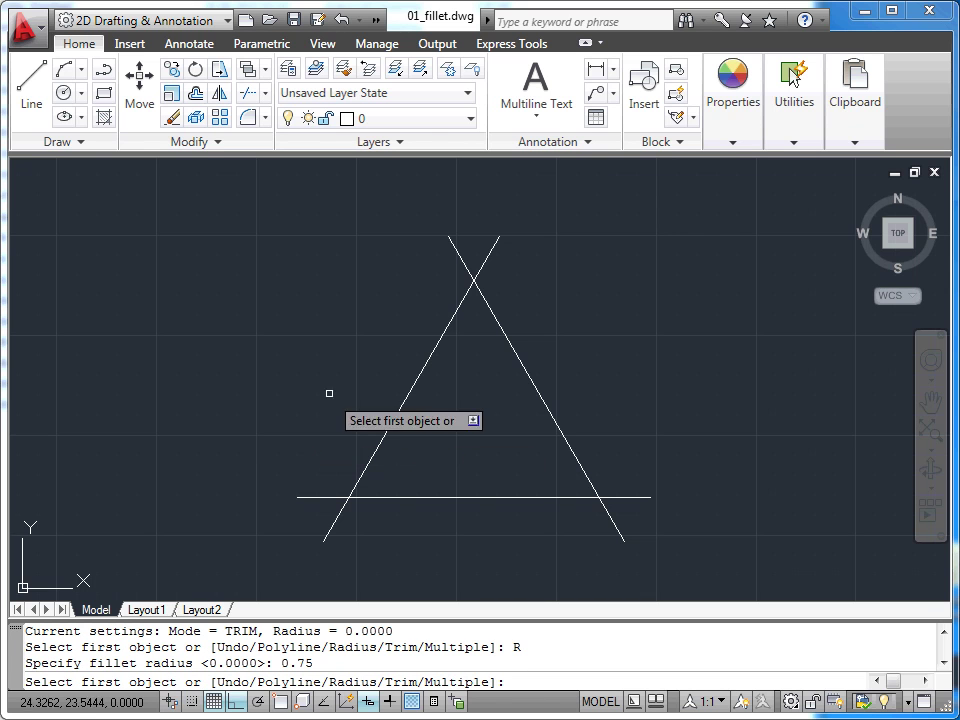
click(450, 321)
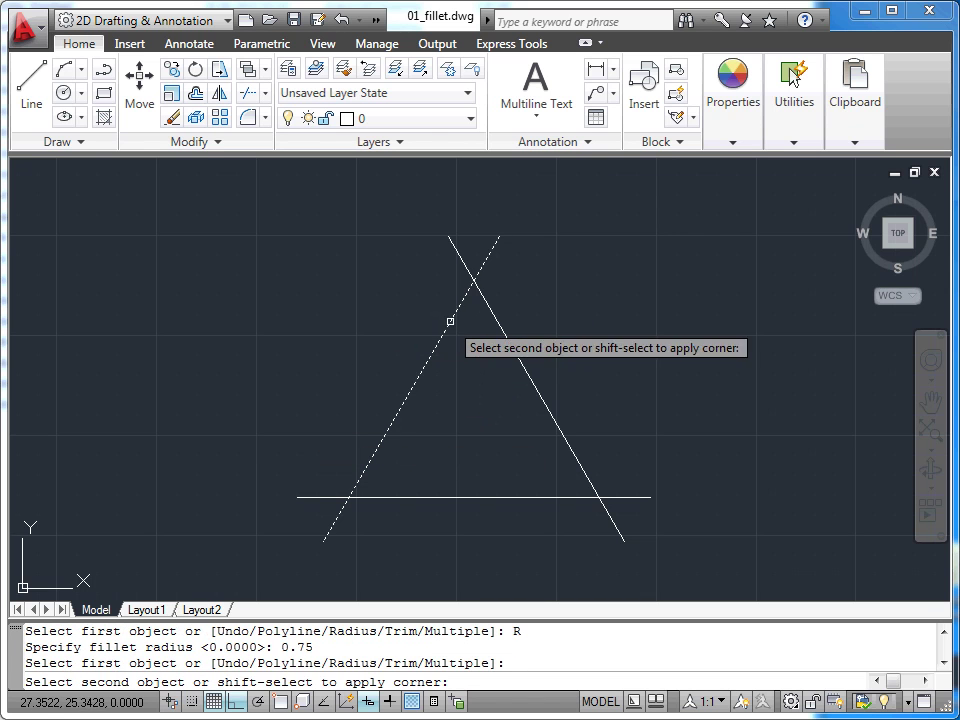
click(507, 336)
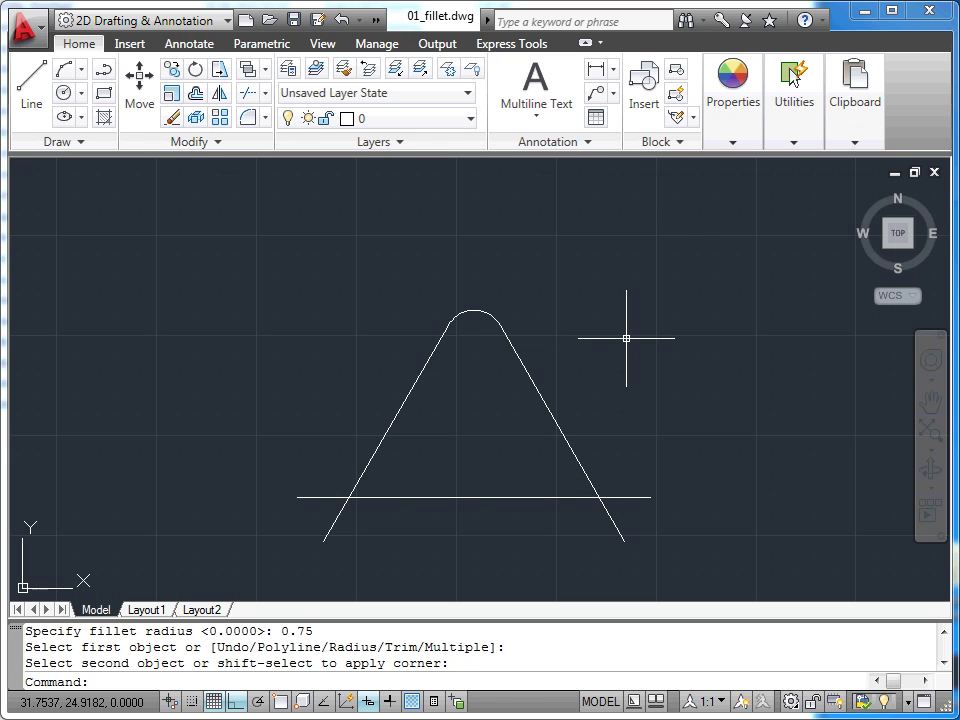
key(Return)
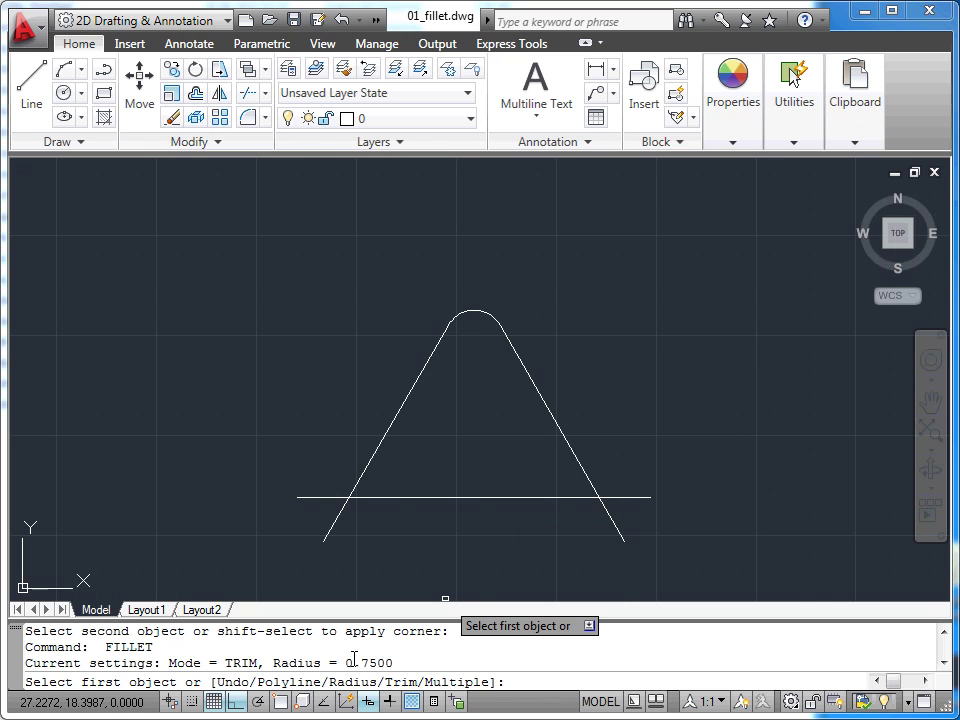
Fillet the bottom-right corner at 0.75 and trim the bottom-left into a clean sharp corner
click(567, 440)
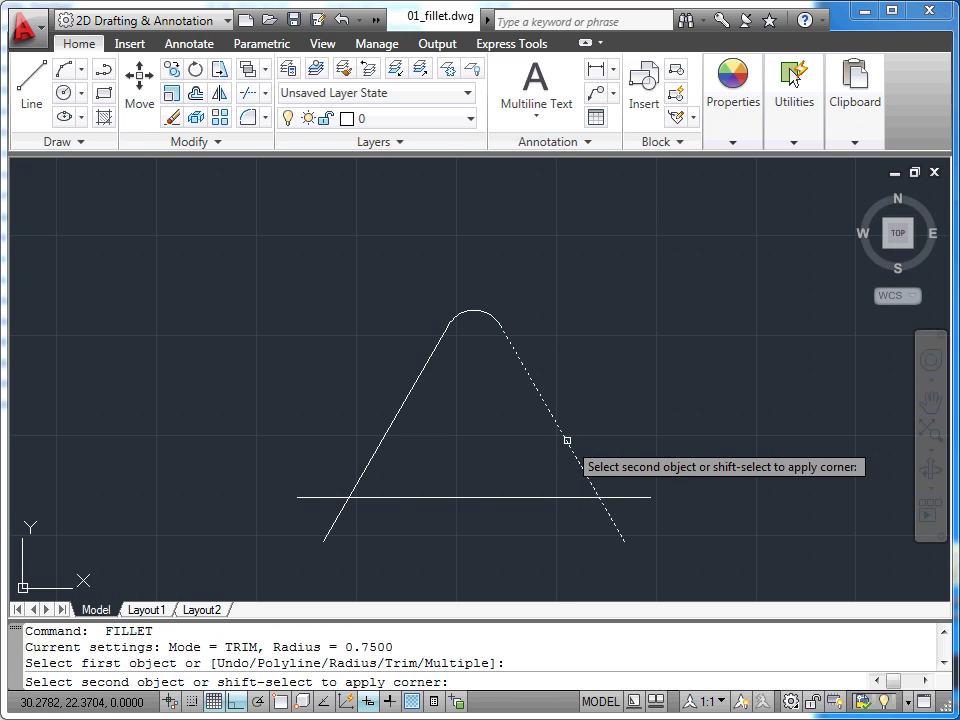
click(559, 497)
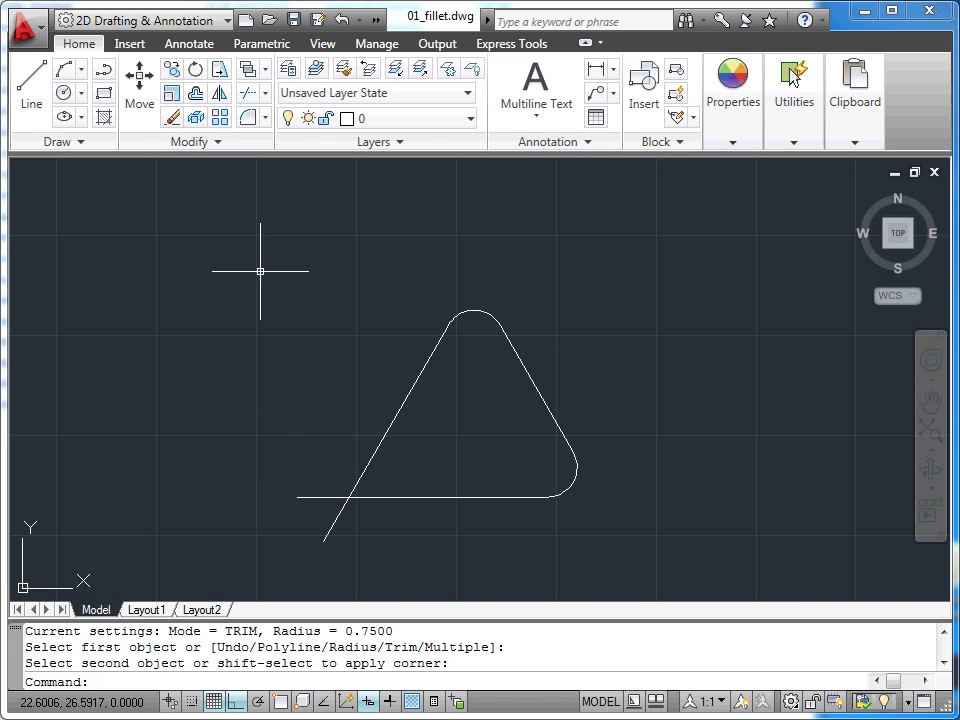
click(247, 118)
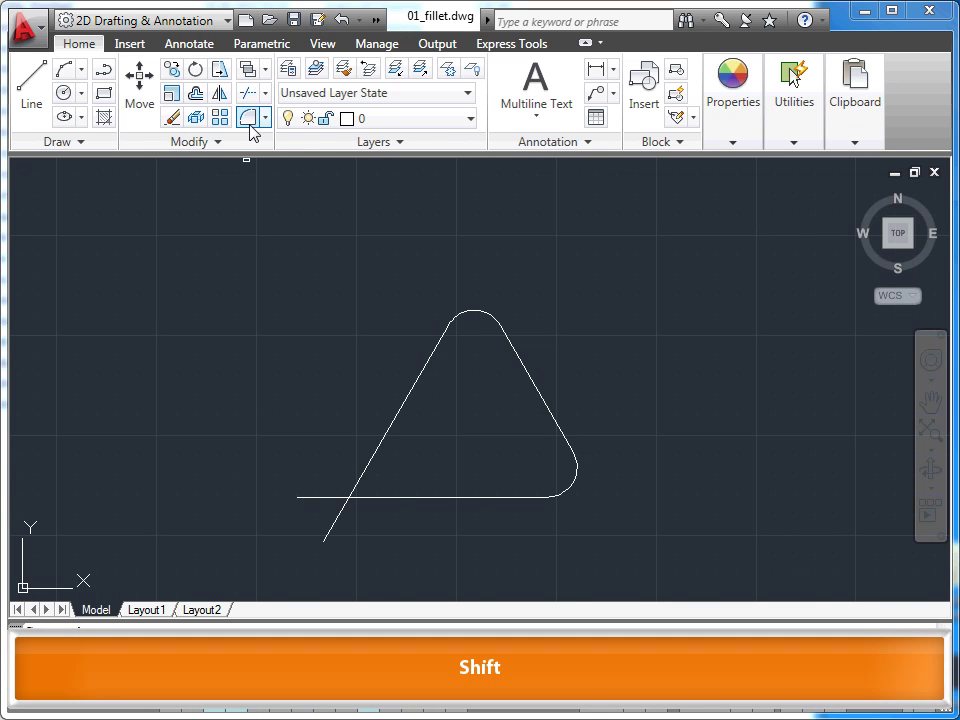
click(376, 443)
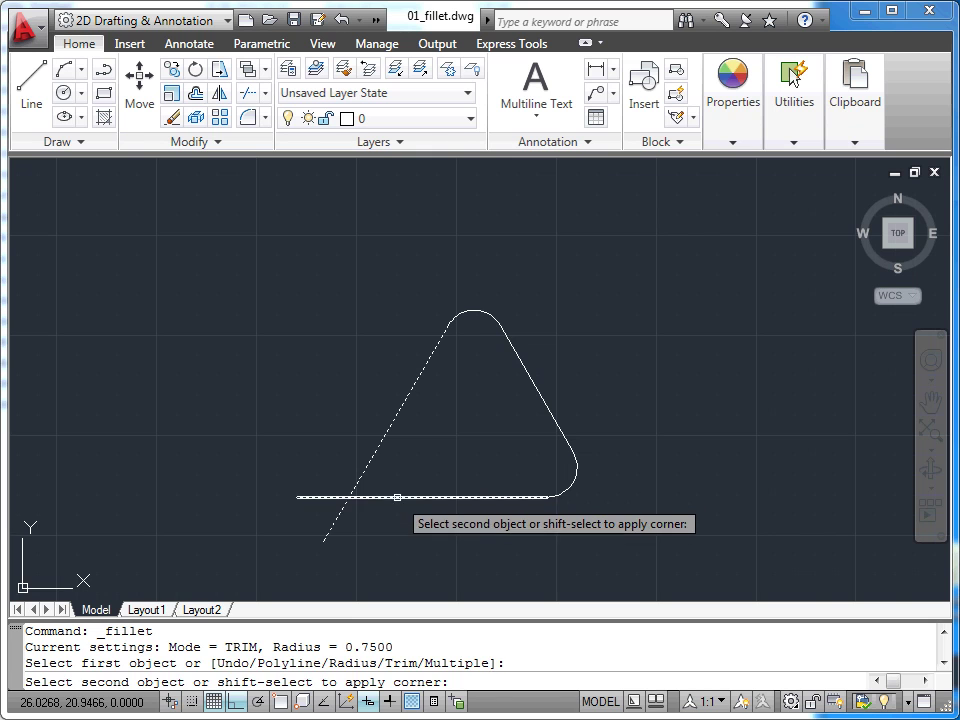
shift+click(397, 497)
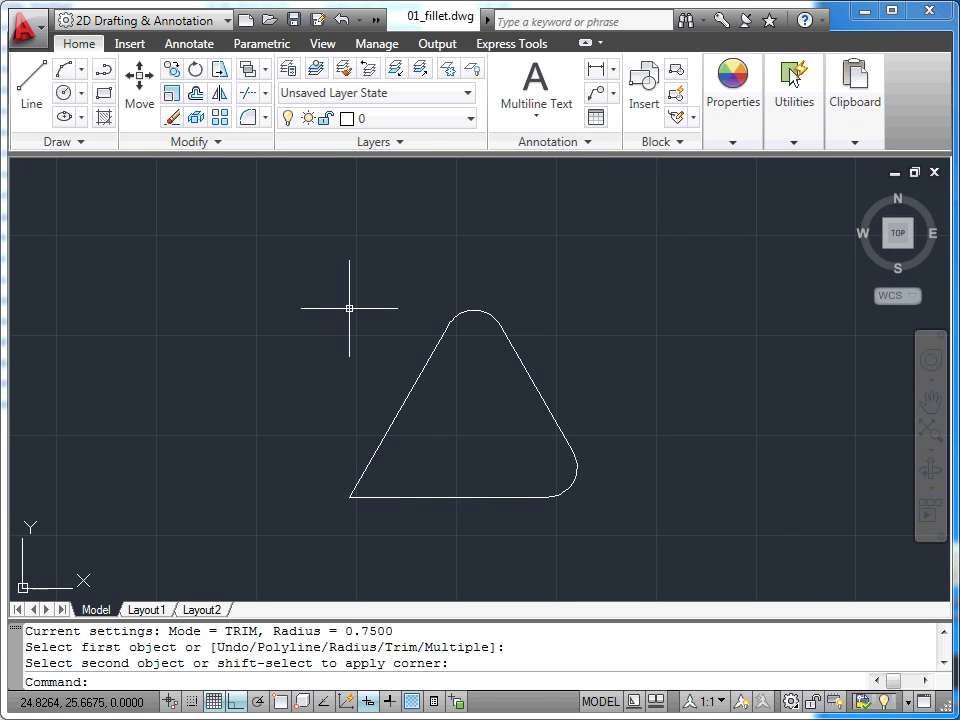
Zoom out, pan over to the MP3-player drawing, and zoom in to centre it
scroll(349, 308, down, 3)
middle_drag(654, 343, 279, 360)
middle_drag(426, 381, 303, 357)
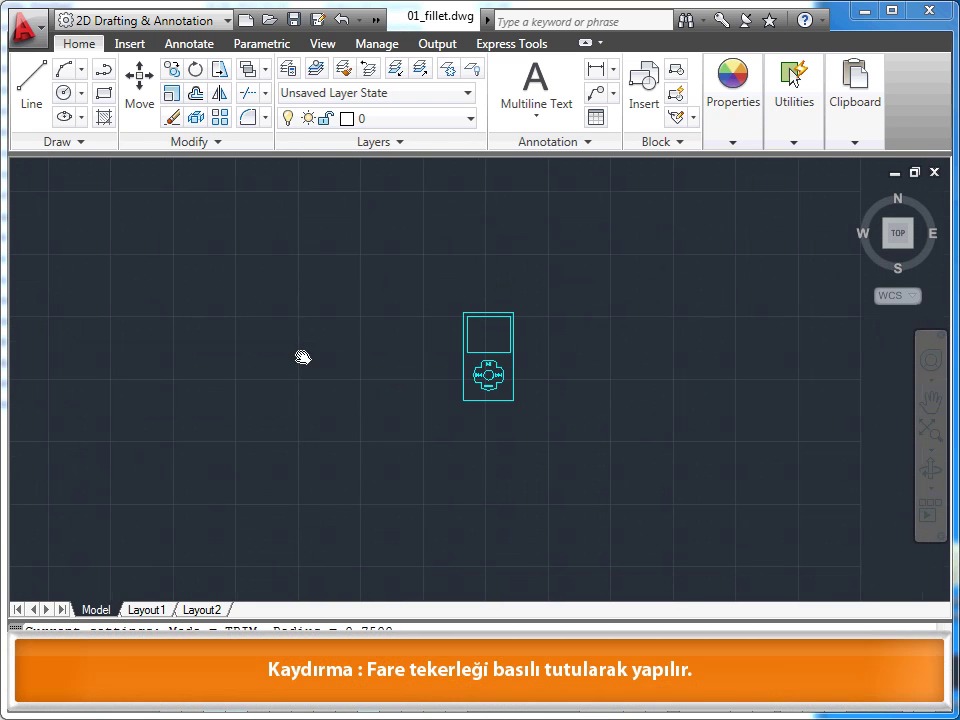
scroll(514, 364, up, 3)
scroll(497, 360, up, 3)
mouse_move(497, 360)
middle_down()
mouse_move(511, 368)
mouse_move(514, 396)
middle_up()
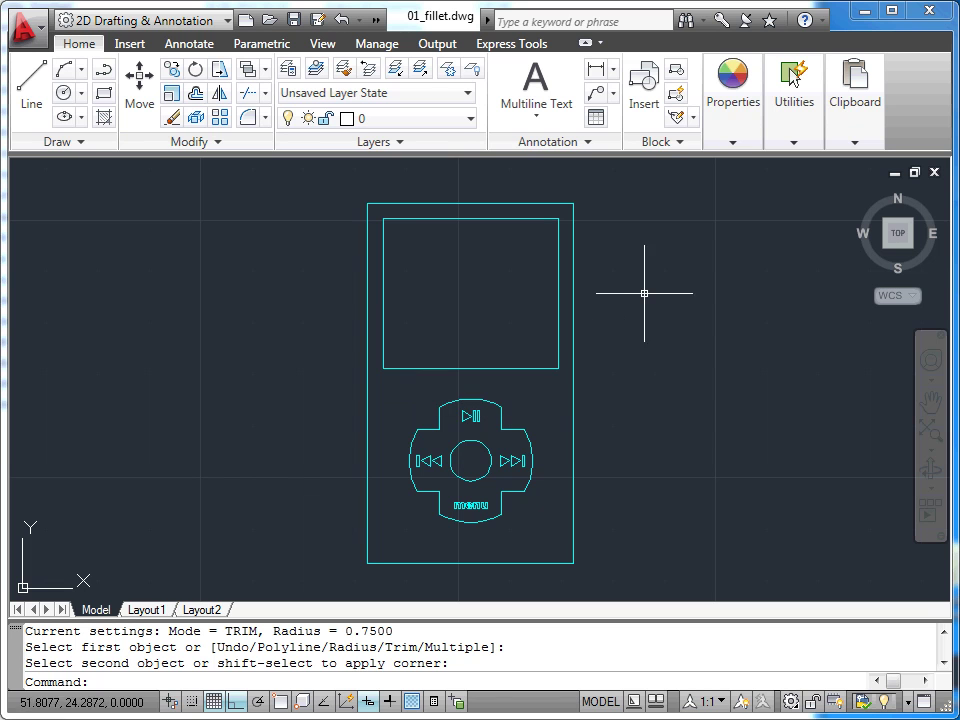
Set the fillet radius to 0.25 and round the corner between the outline's left and top edges
click(248, 118)
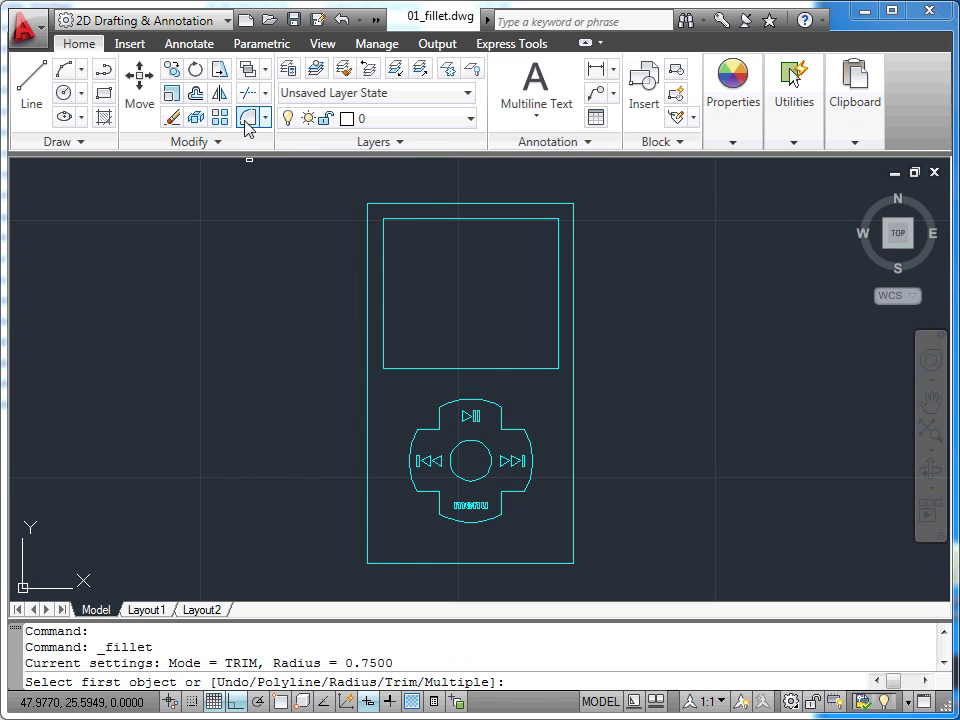
right_click(250, 236)
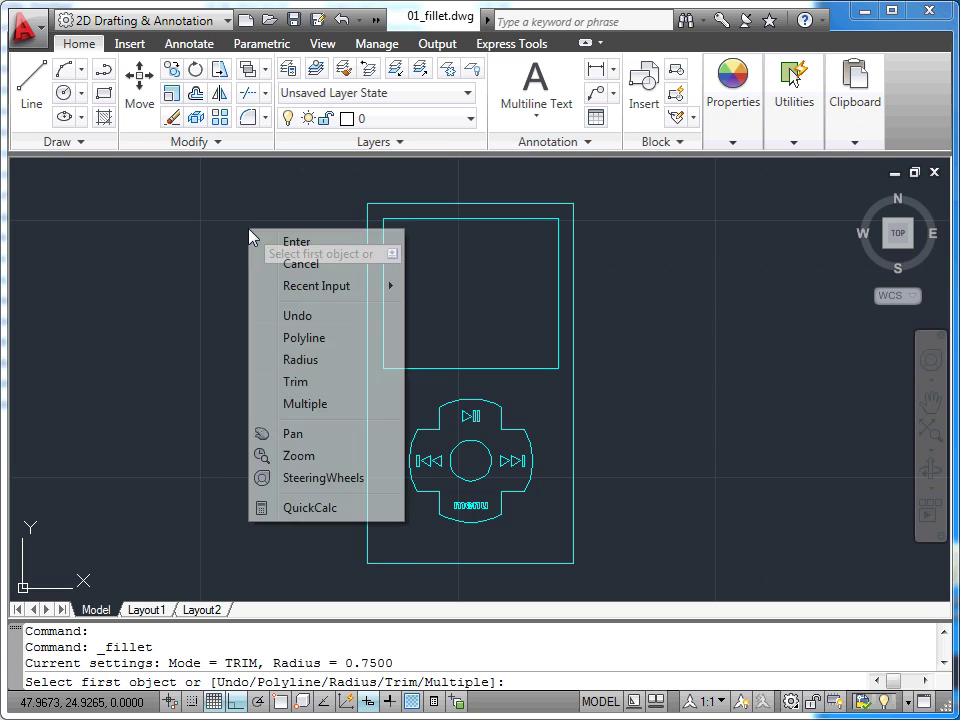
click(305, 359)
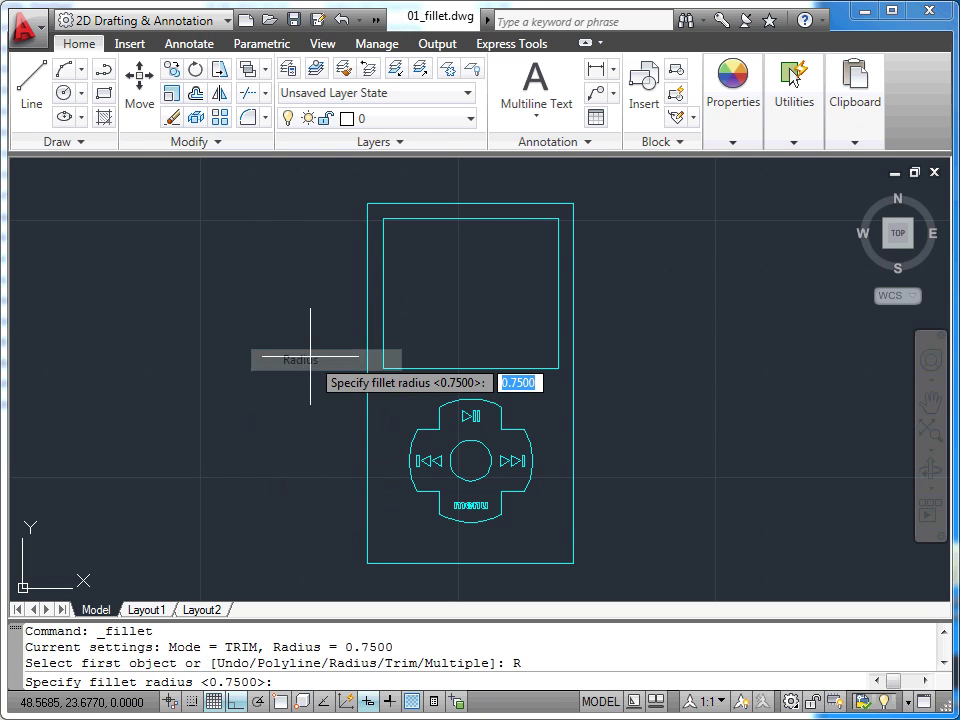
text(0.25)
key(Return)
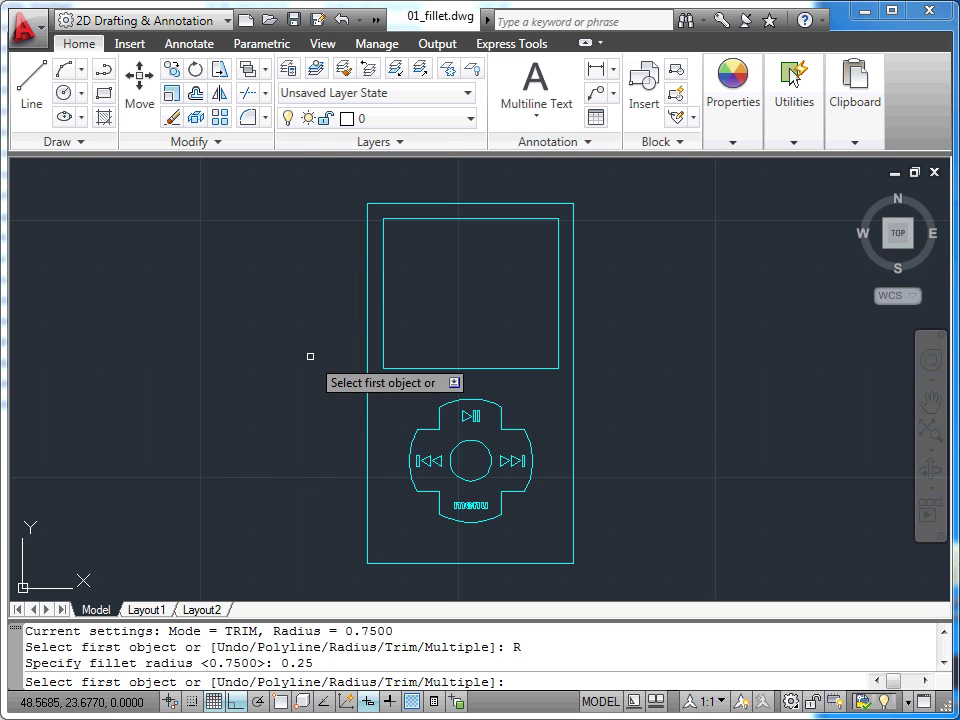
click(368, 192)
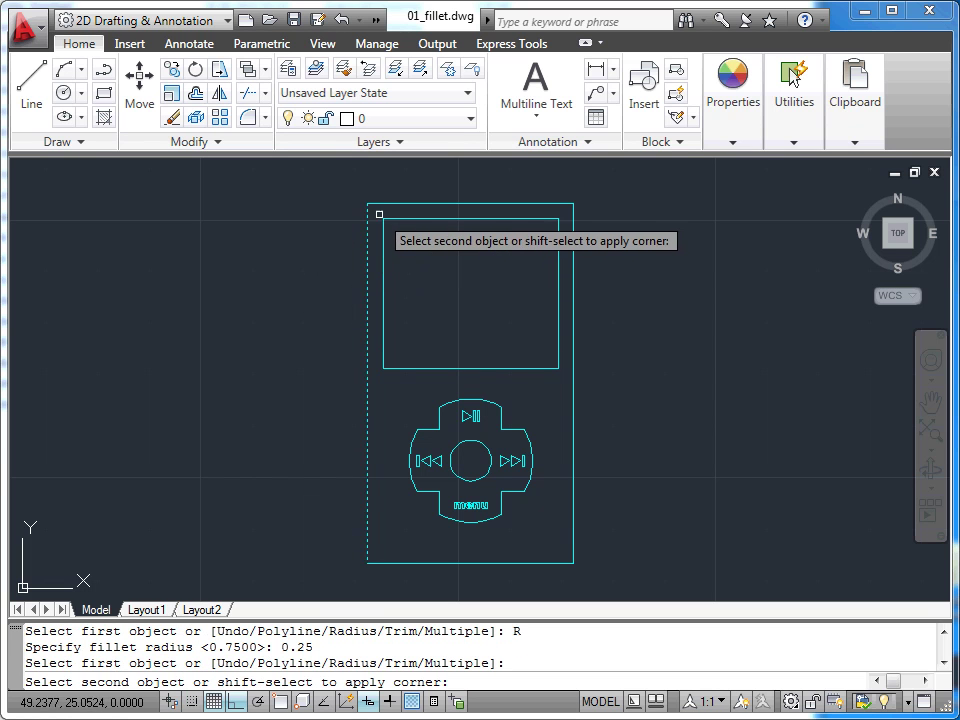
click(381, 204)
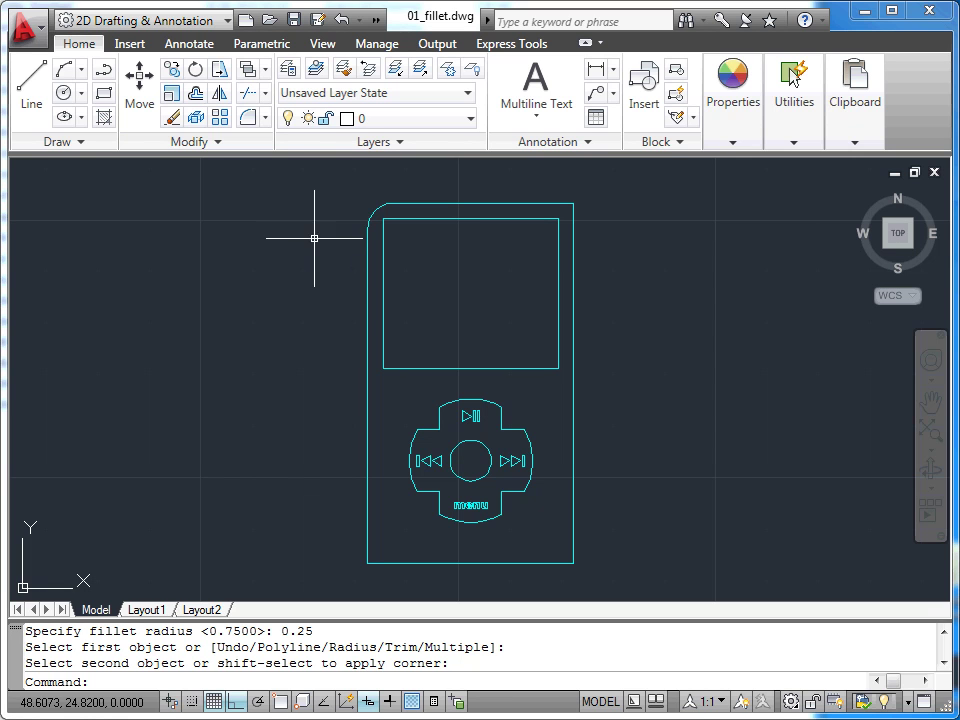
click(248, 119)
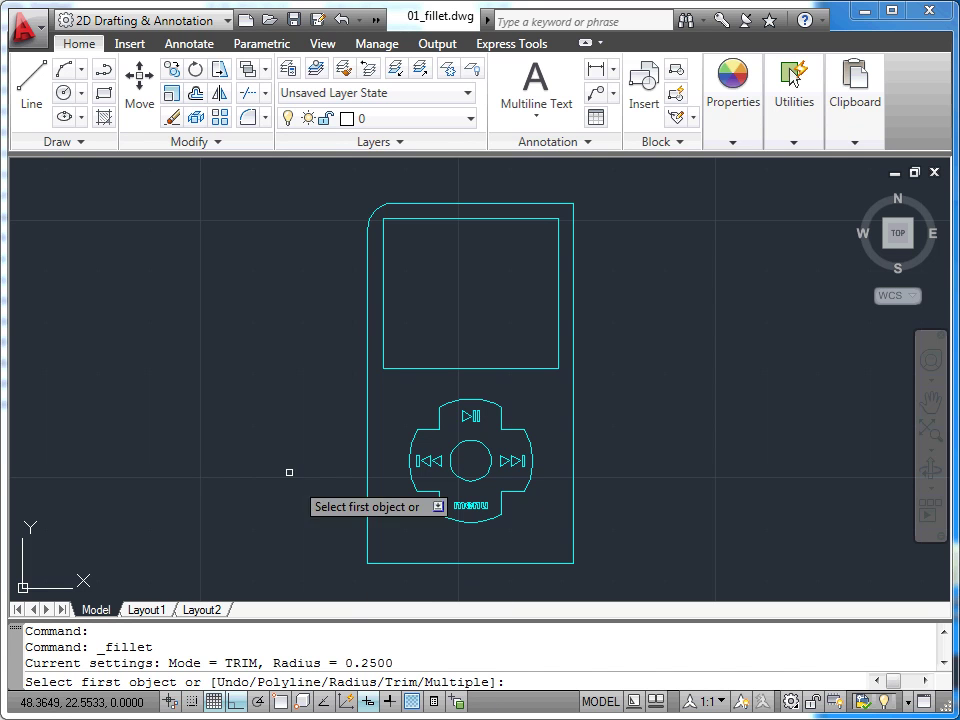
In Multiple mode, fillet the top-right, bottom-right and bottom-left outline corners at 0.25
right_click(213, 257)
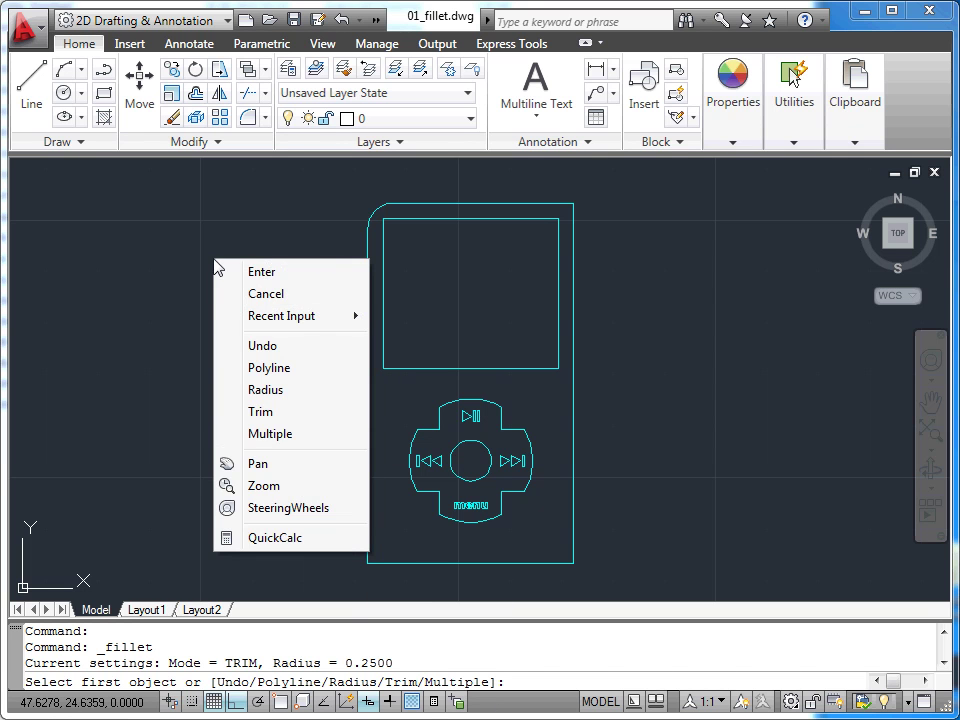
click(270, 433)
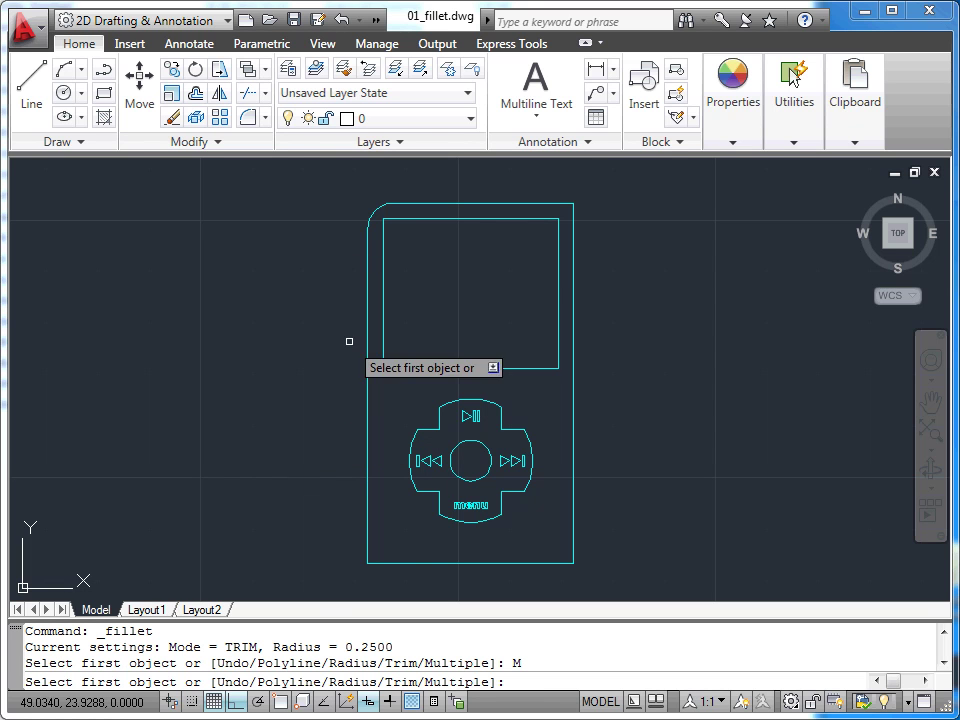
click(502, 204)
click(570, 220)
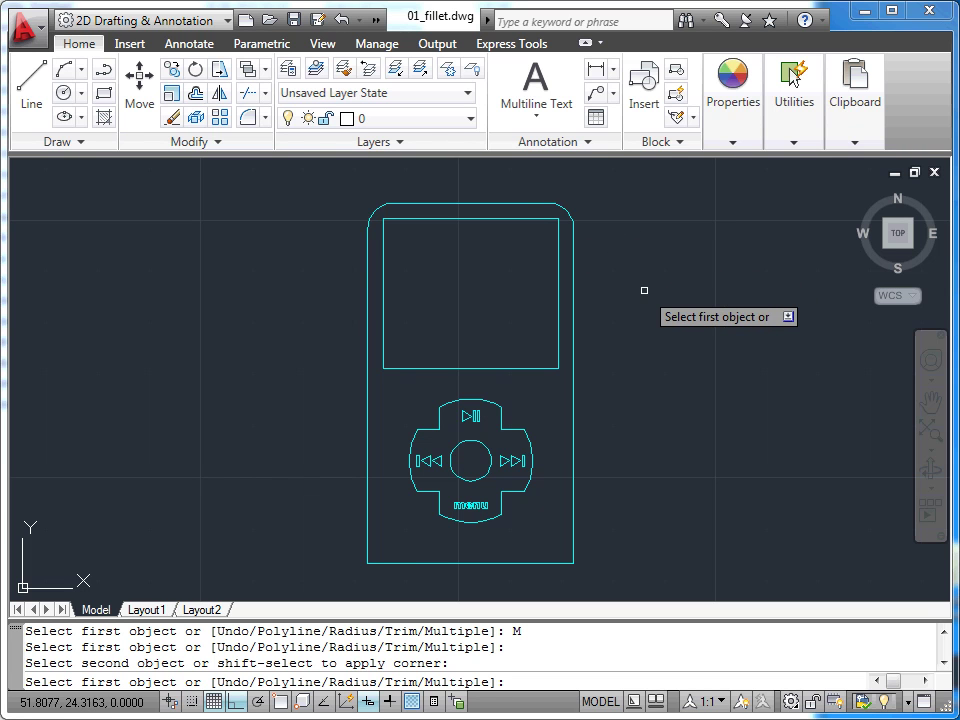
click(574, 521)
click(551, 562)
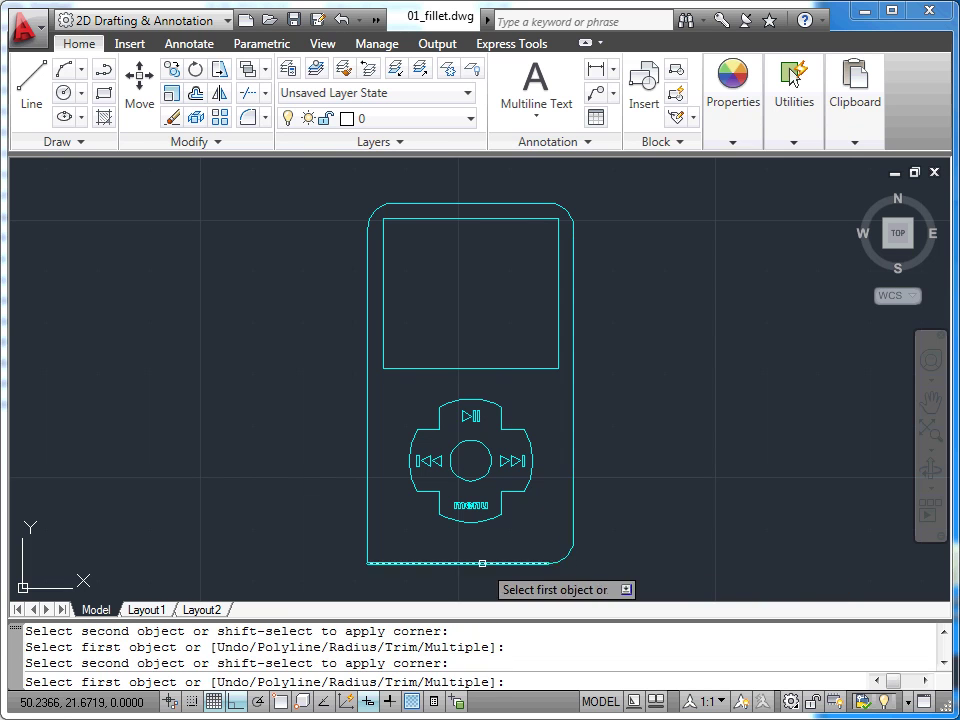
click(395, 564)
click(369, 538)
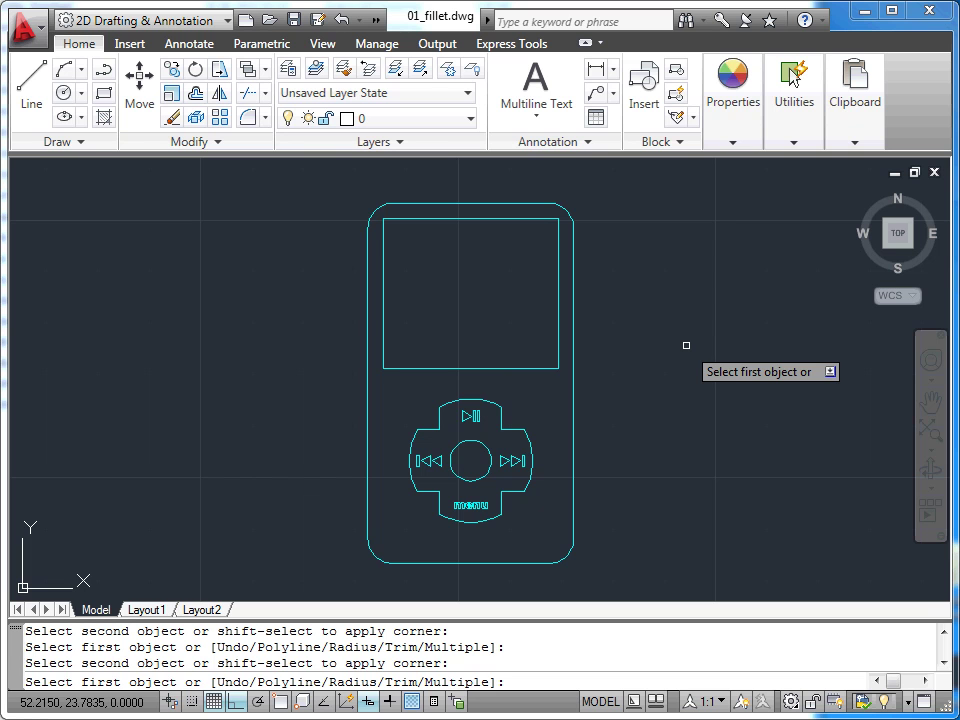
key(Escape)
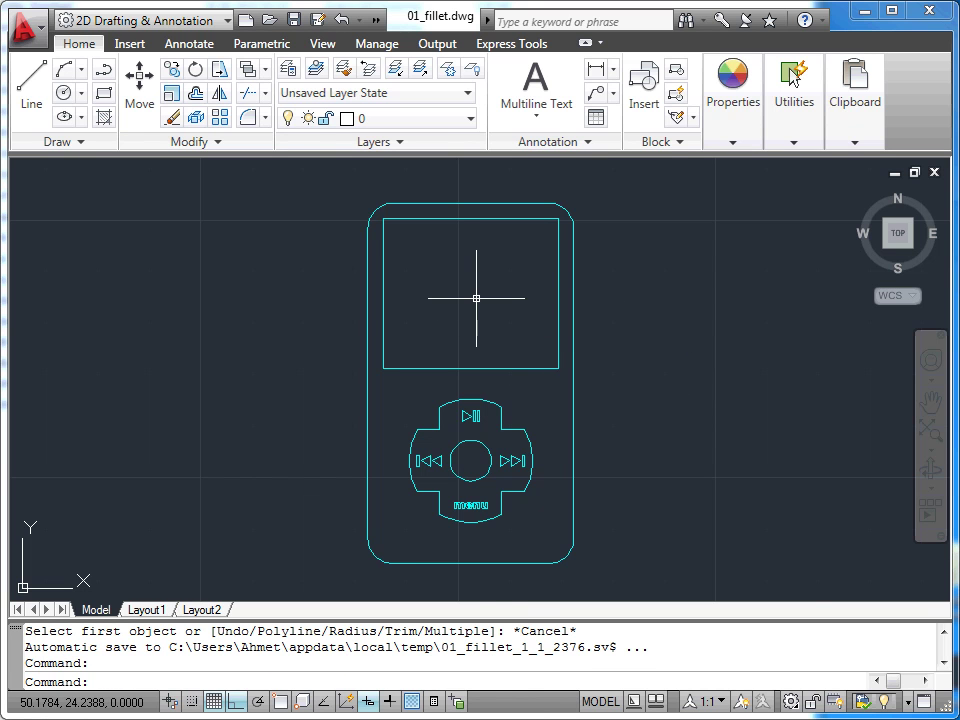
Zoom in on the screen rectangle, select it to inspect it, then clear the selection and start Fillet
scroll(476, 298, up, 2)
middle_drag(475, 296, 469, 358)
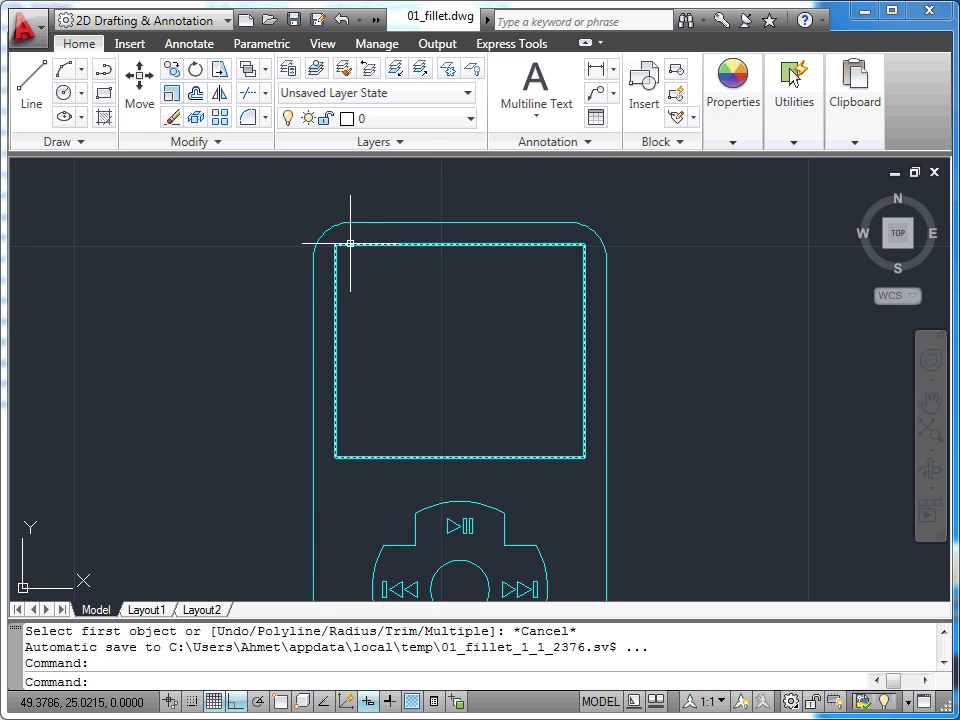
click(403, 242)
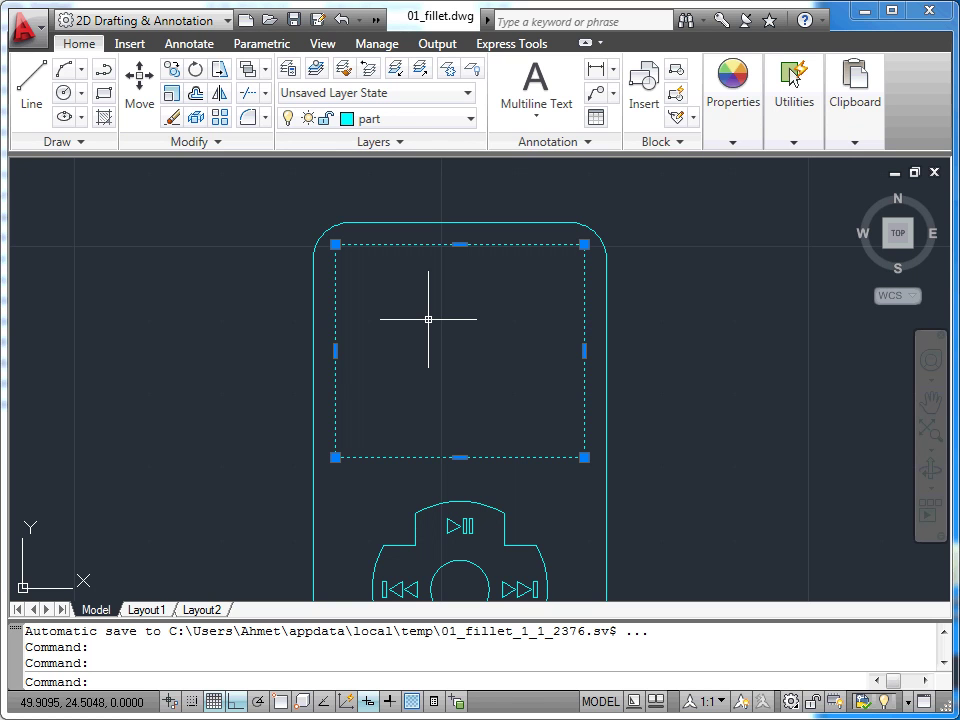
key(Escape)
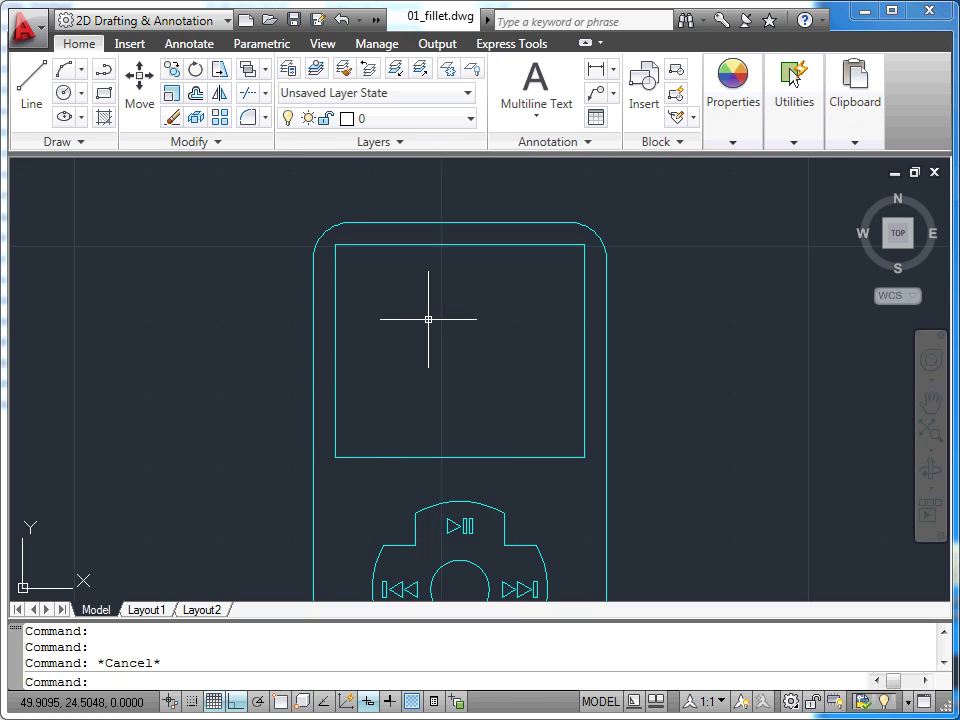
click(249, 119)
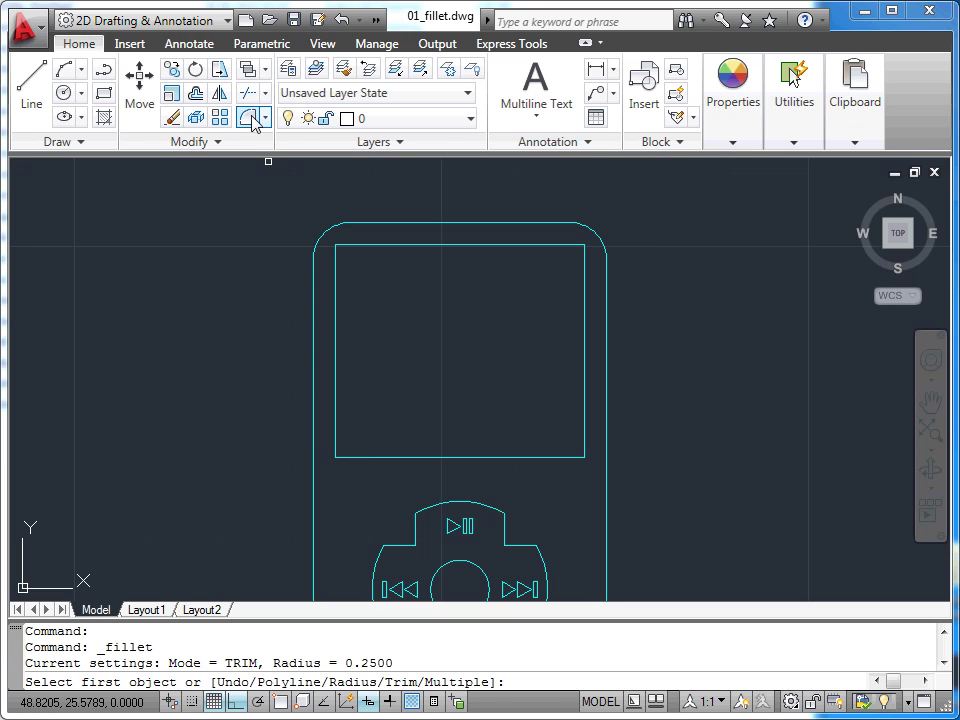
Set the radius to 0.2 and fillet the screen rectangle as a polyline, rounding all corners
right_click(236, 232)
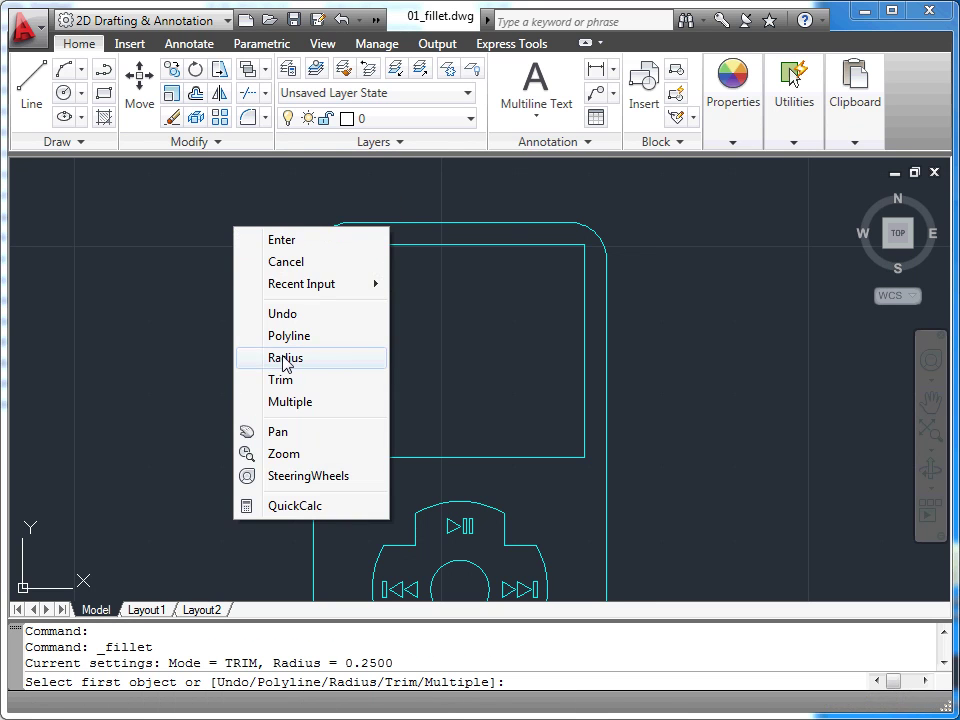
click(285, 358)
text(0.2)
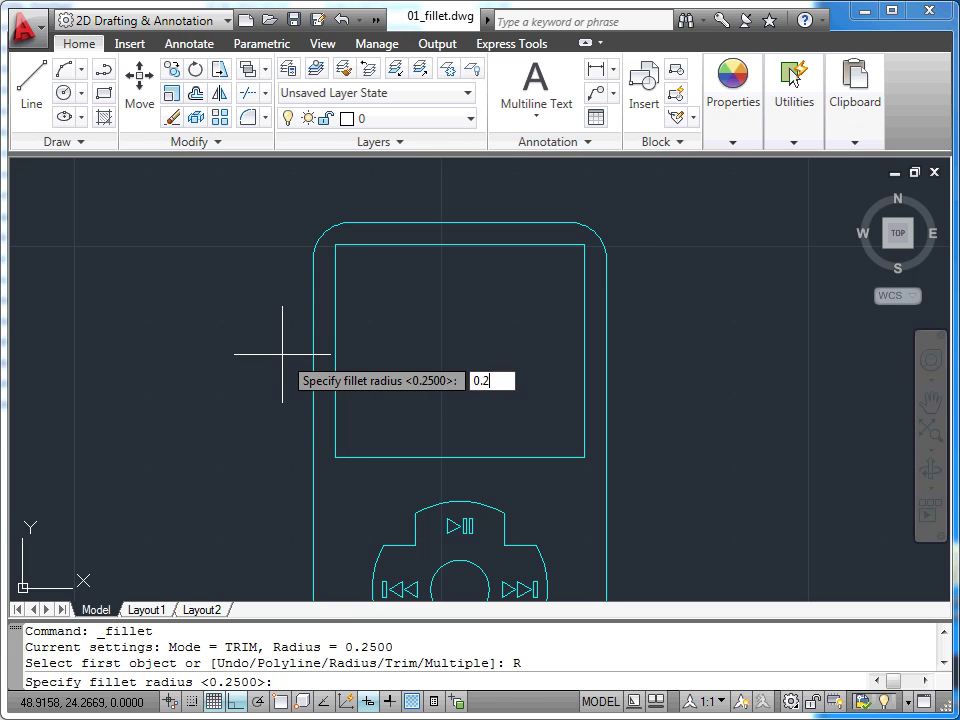
key(Return)
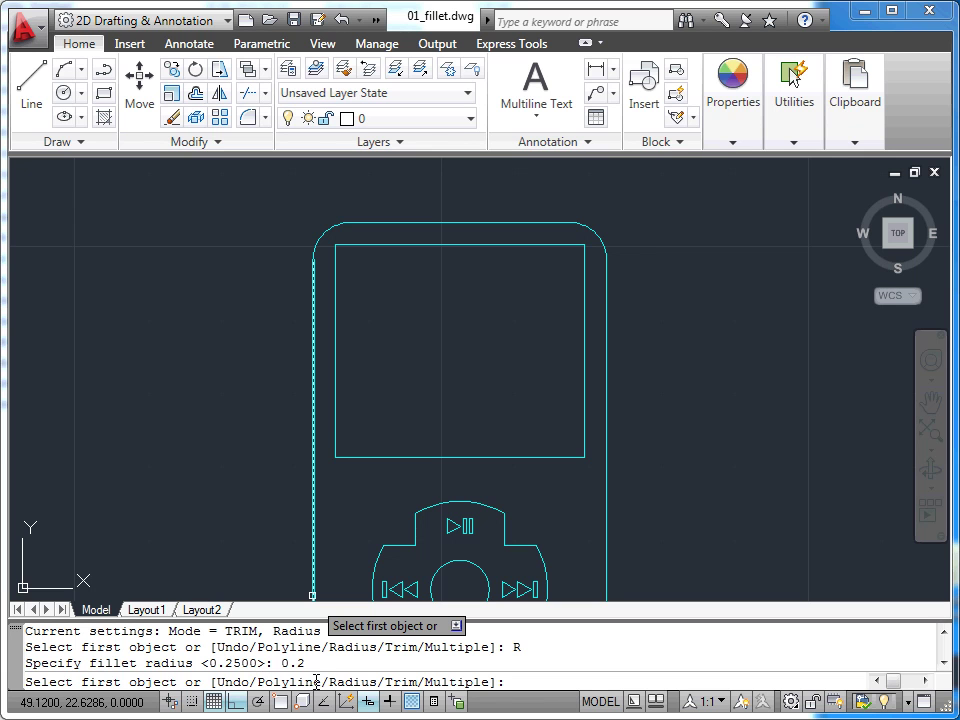
right_click(171, 284)
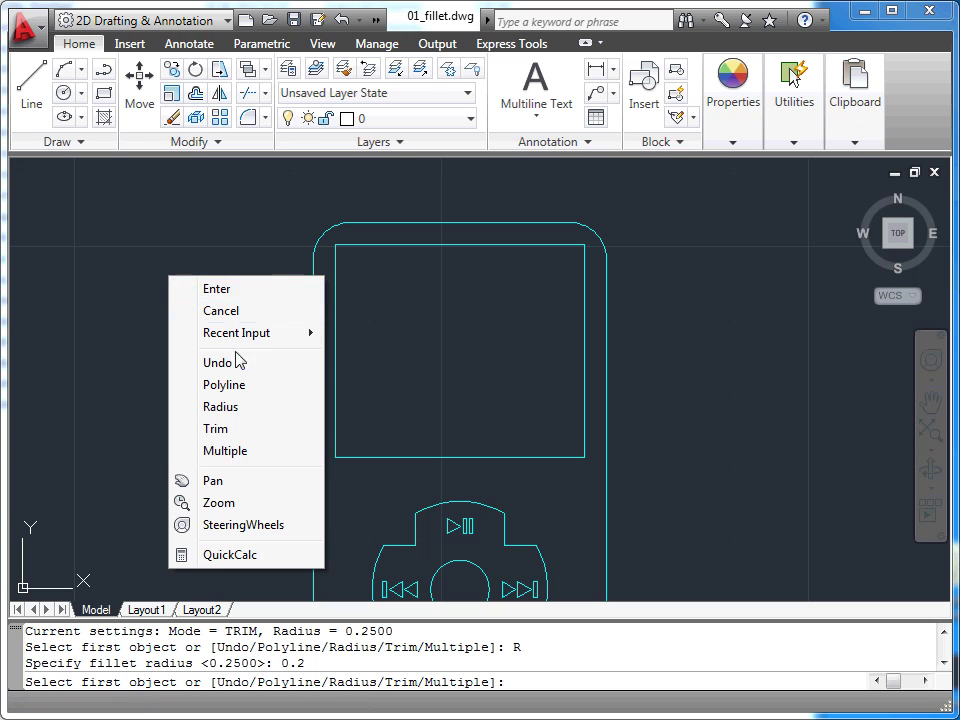
click(241, 391)
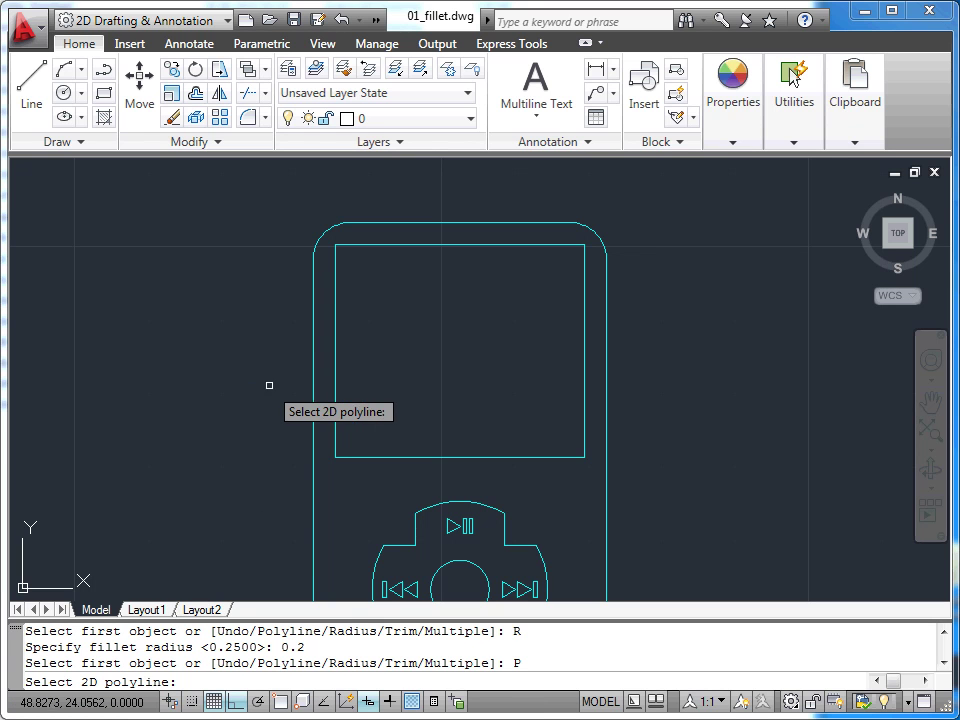
click(334, 365)
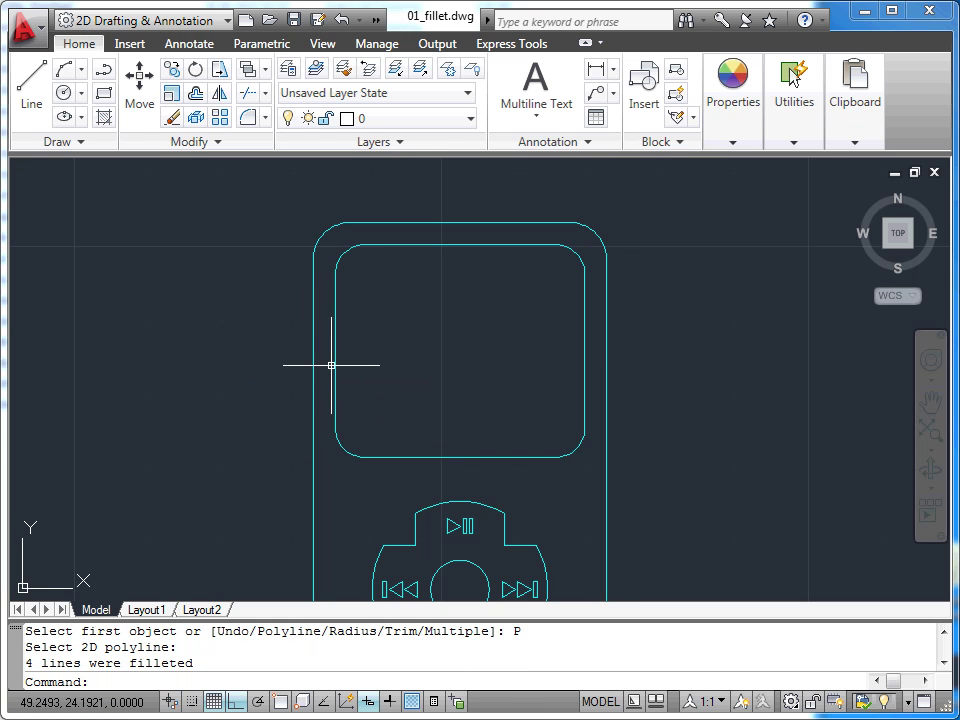